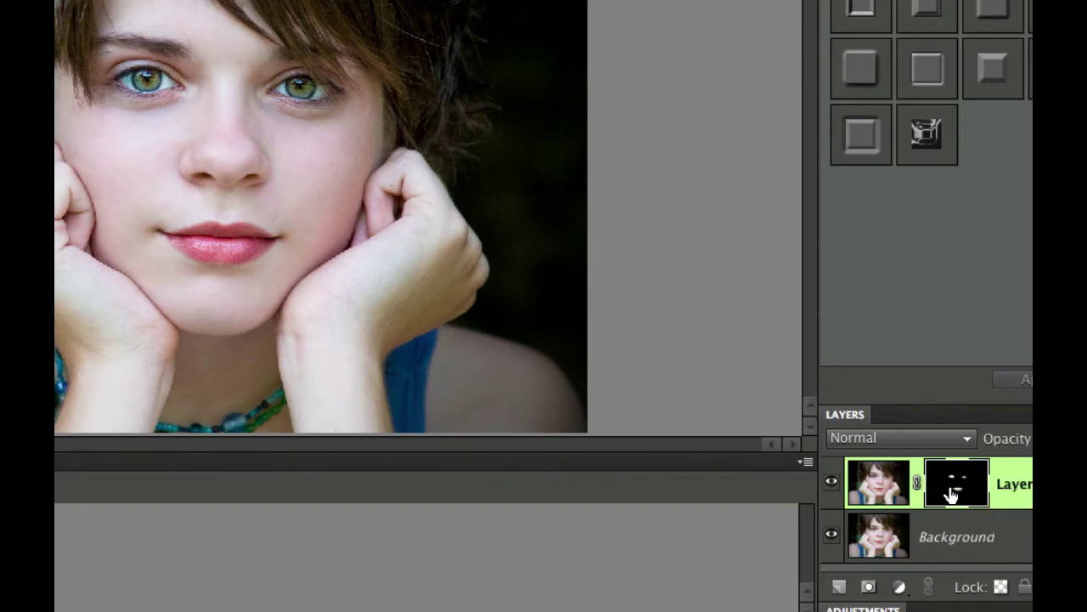
- Delete the masked layer, confirming with Yes, then duplicate the Background as Layer 1 with Cmd+J
{"action": "right_click", "coordinate": [1011, 484]}
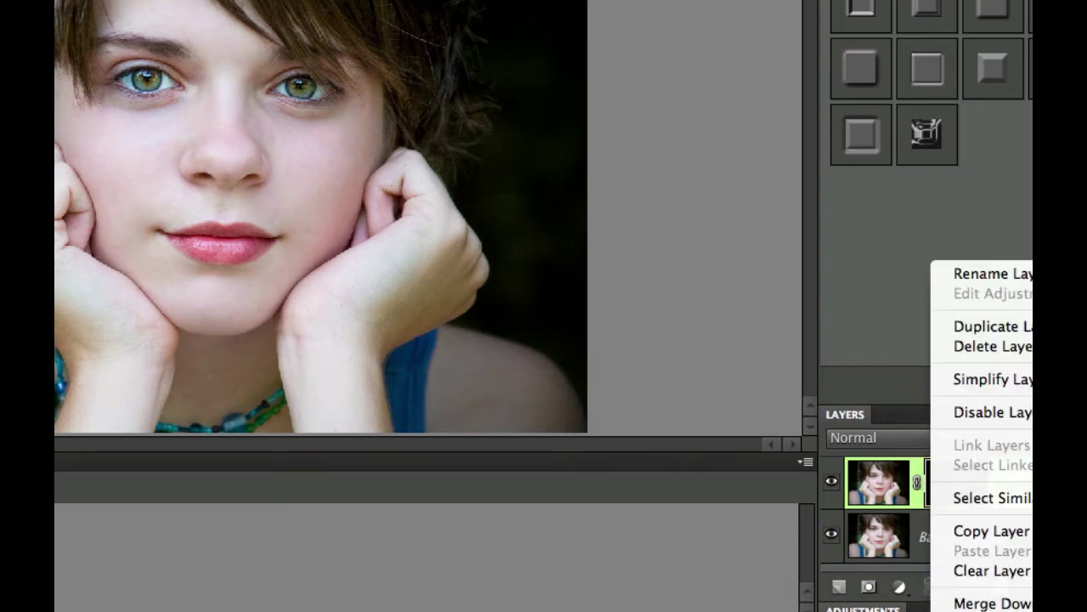
{"action": "left_click", "coordinate": [992, 346]}
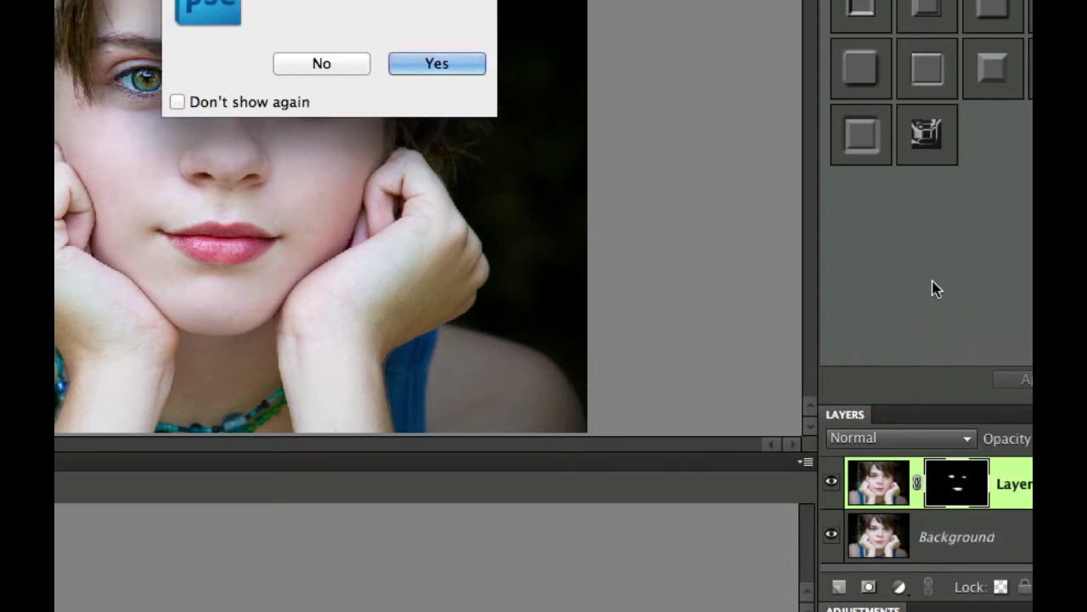
{"action": "left_click", "coordinate": [438, 67]}
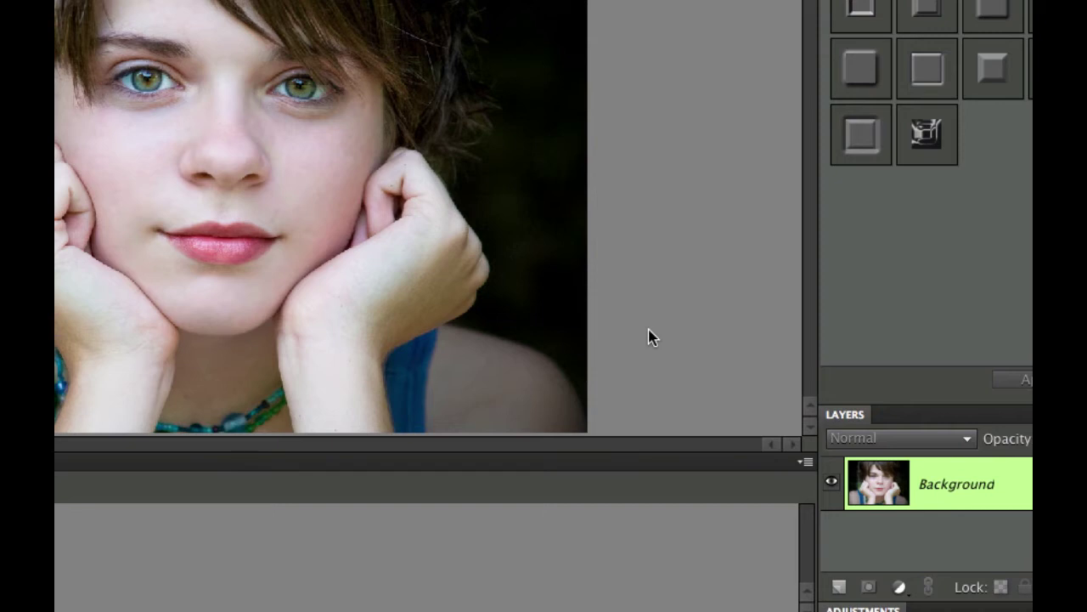
{"action": "key", "text": "super"}
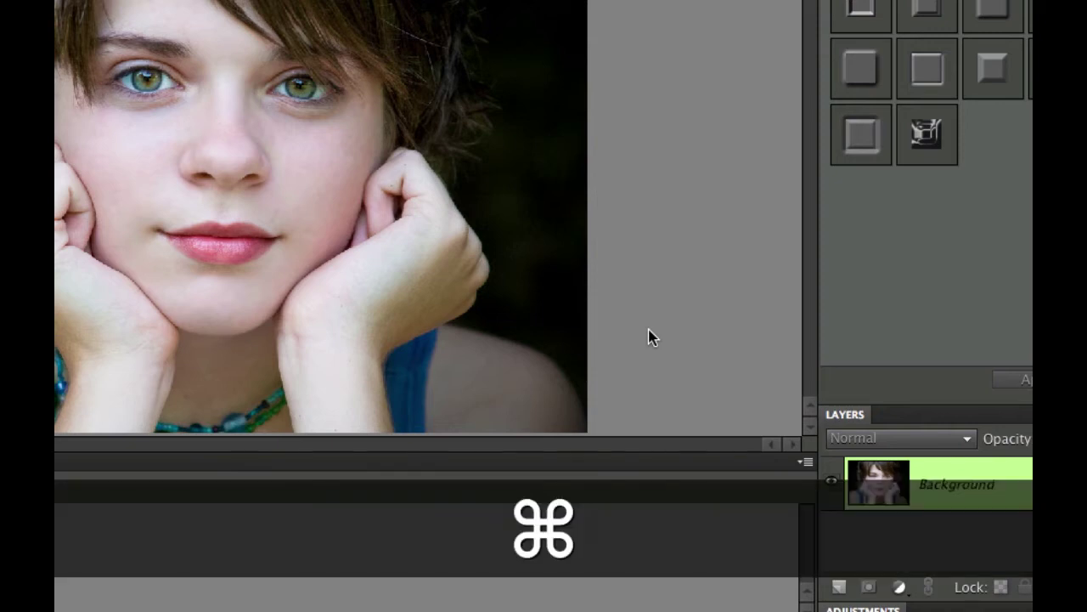
{"action": "key", "text": "super+j"}
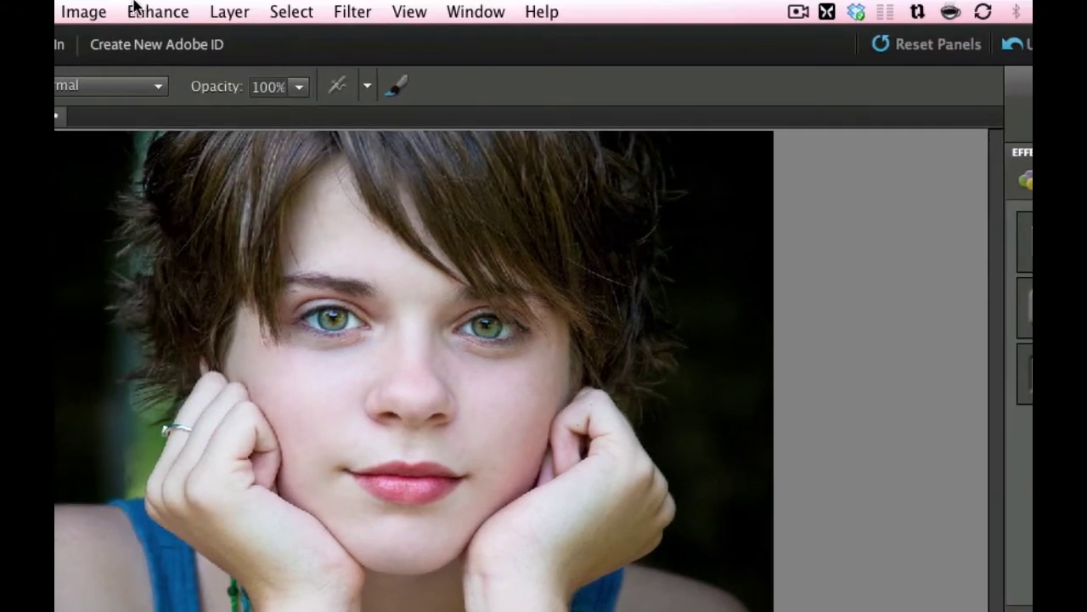
- Apply Unsharp Mask to Layer 1 at Amount 100%, Radius 1.4 px, Threshold 0, previewed on an eye
{"action": "left_click", "coordinate": [158, 11]}
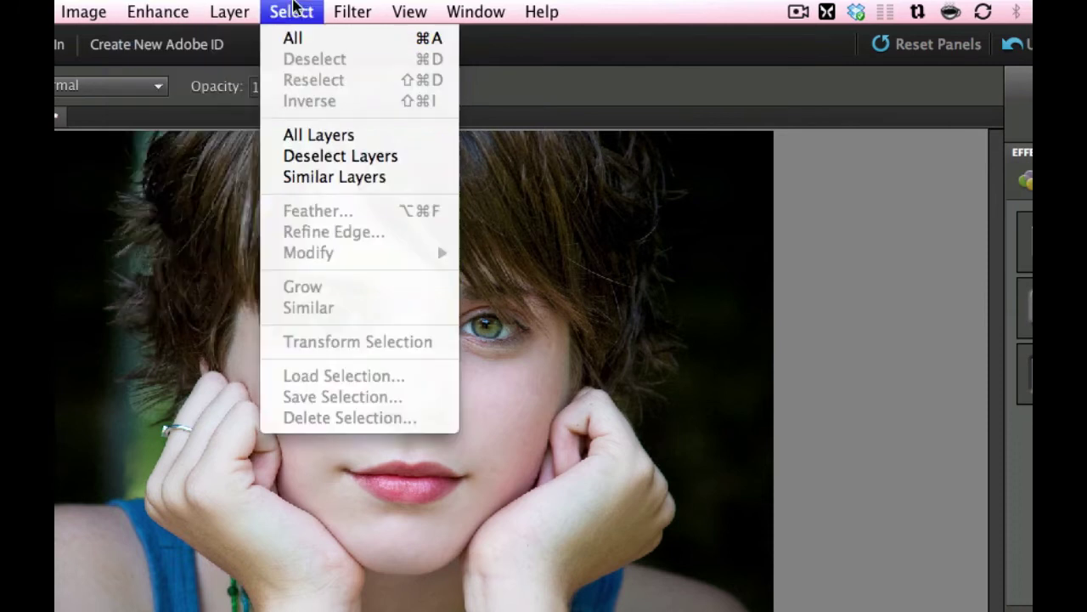
{"action": "mouse_move", "coordinate": [356, 7]}
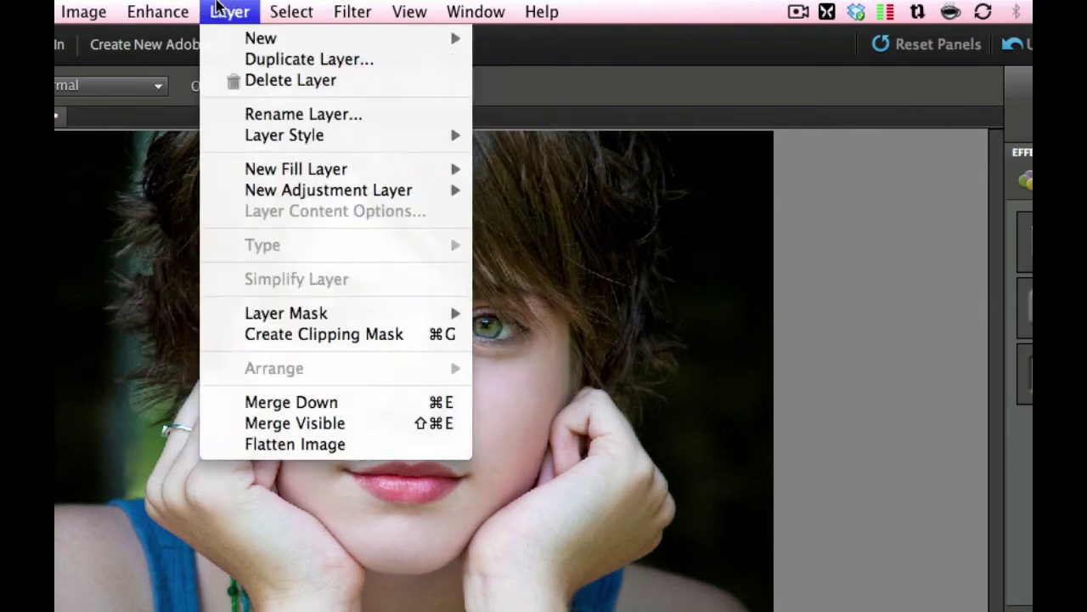
{"action": "mouse_move", "coordinate": [167, 8]}
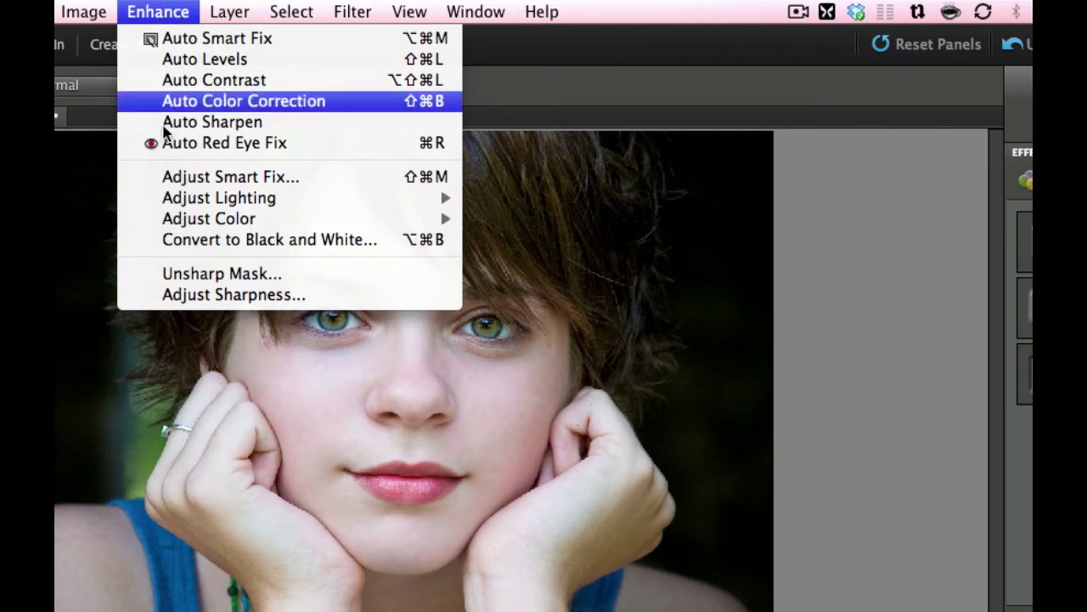
{"action": "left_click", "coordinate": [175, 279]}
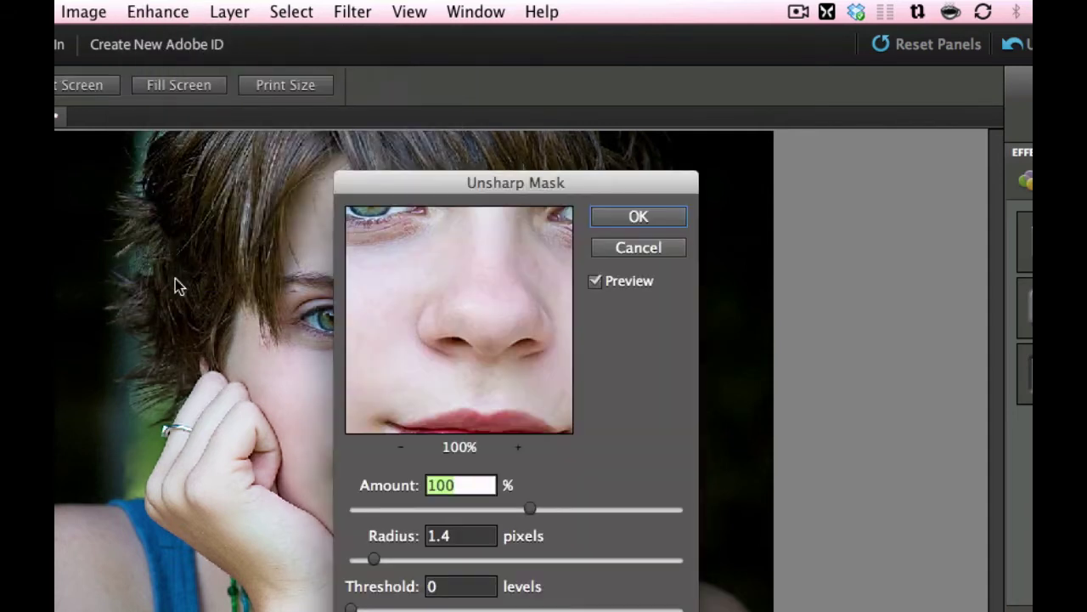
{"action": "left_click_drag", "start_coordinate": [540, 182], "coordinate": [901, 131]}
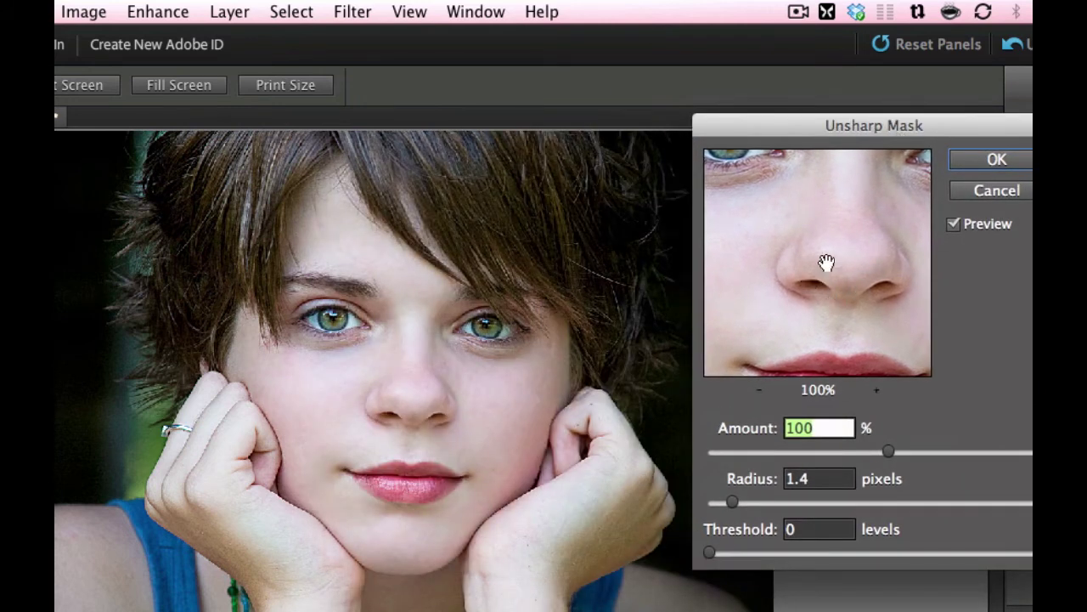
{"action": "left_click_drag", "start_coordinate": [813, 212], "coordinate": [876, 326]}
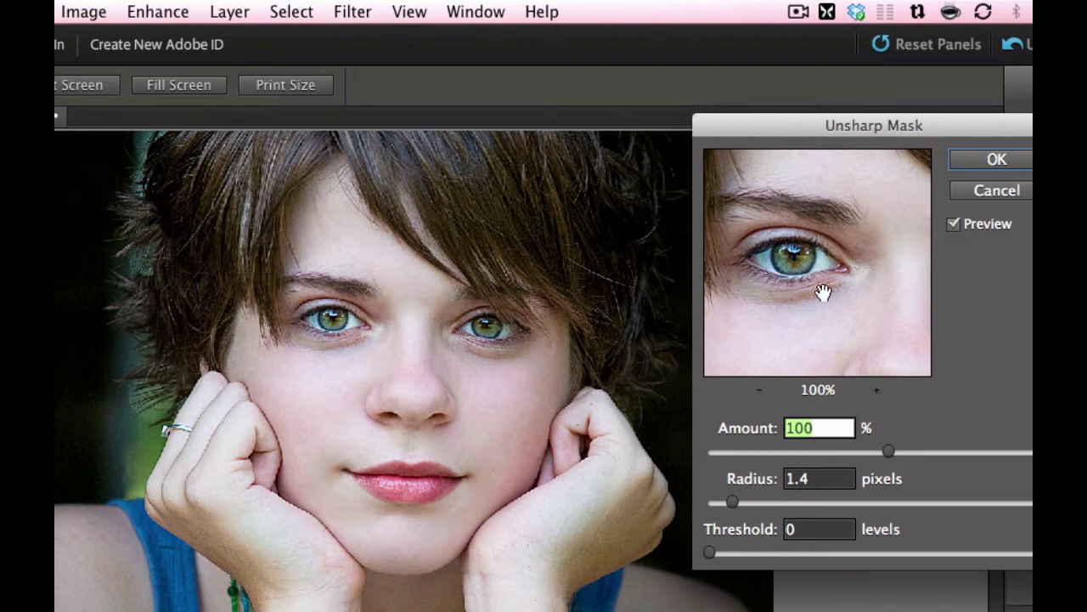
{"action": "left_click", "coordinate": [997, 161]}
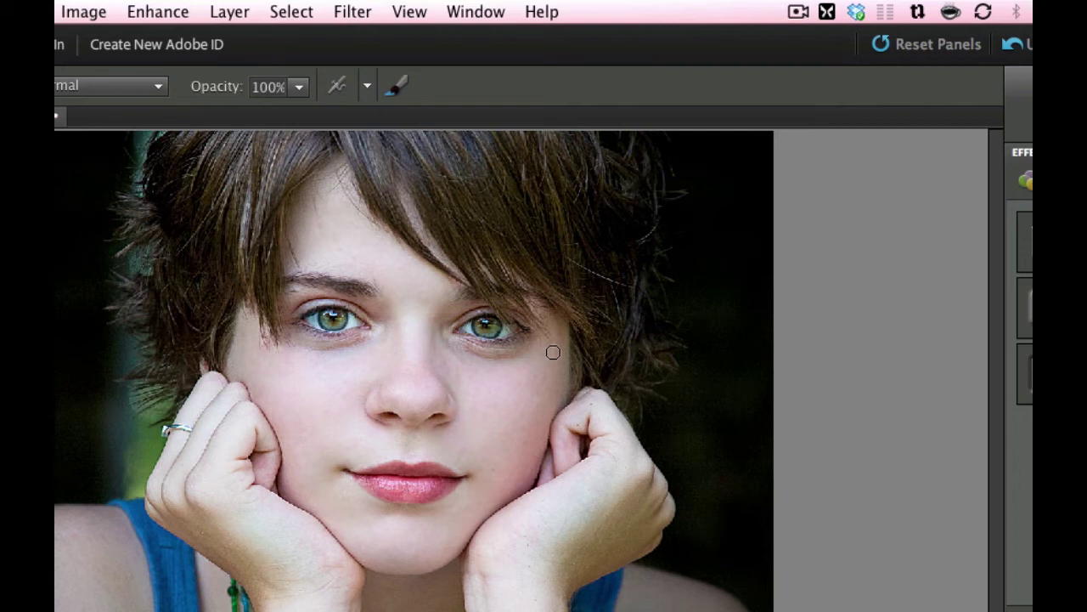
- Boost Layer 1's saturation to +11 using Adjust Hue/Saturation
{"action": "left_click", "coordinate": [167, 7]}
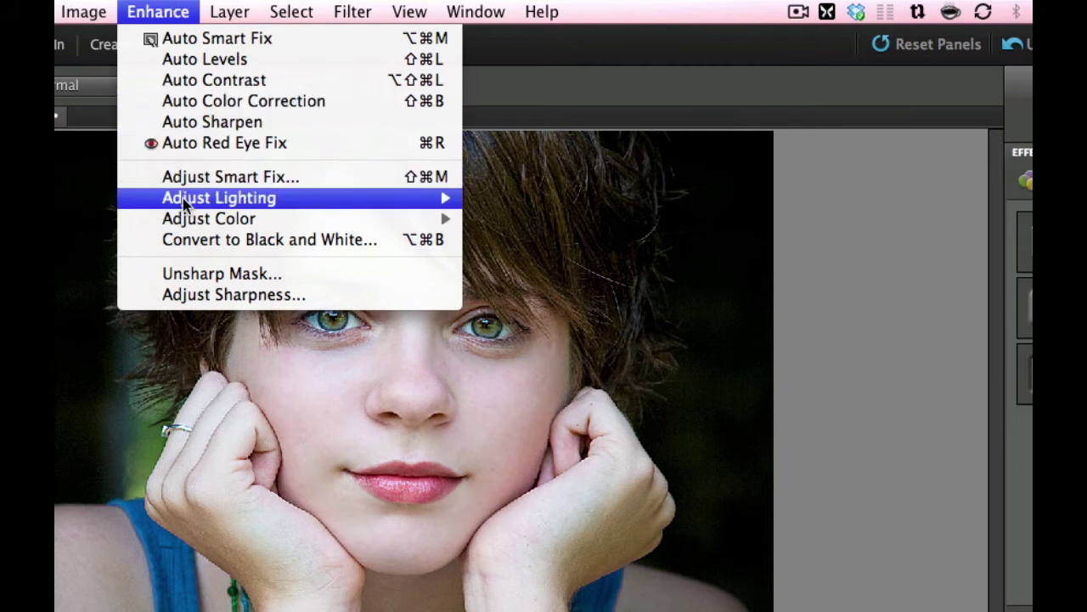
{"action": "mouse_move", "coordinate": [185, 223]}
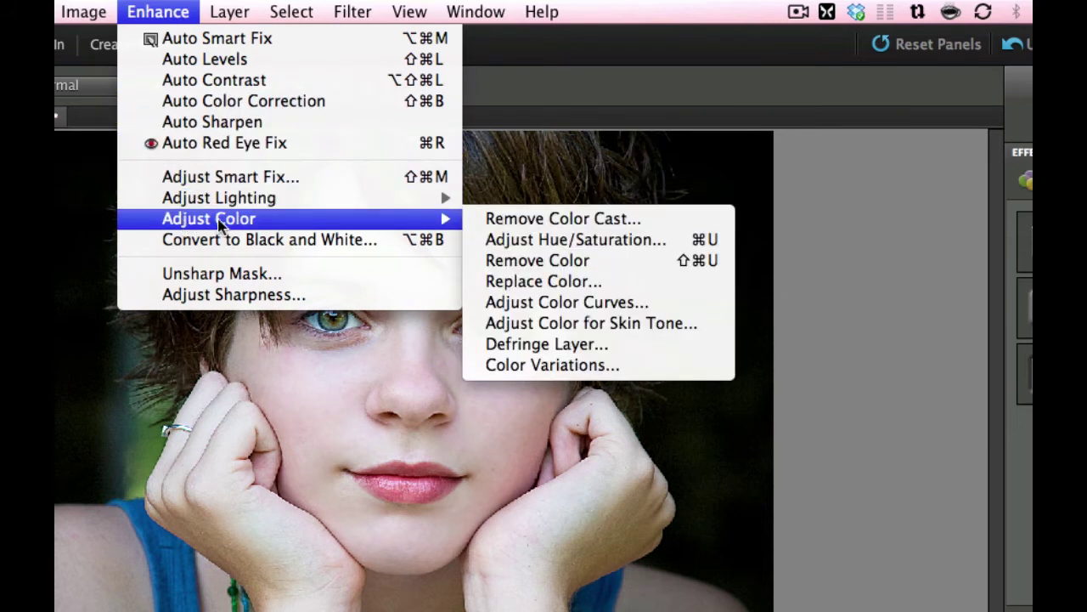
{"action": "left_click", "coordinate": [520, 243]}
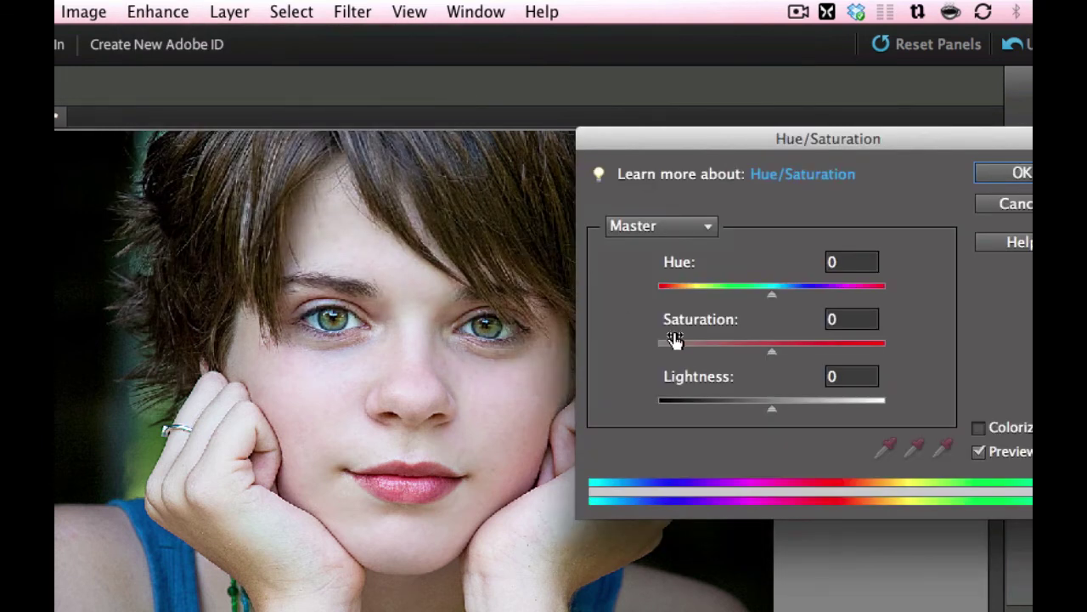
{"action": "left_click_drag", "start_coordinate": [773, 355], "coordinate": [782, 354]}
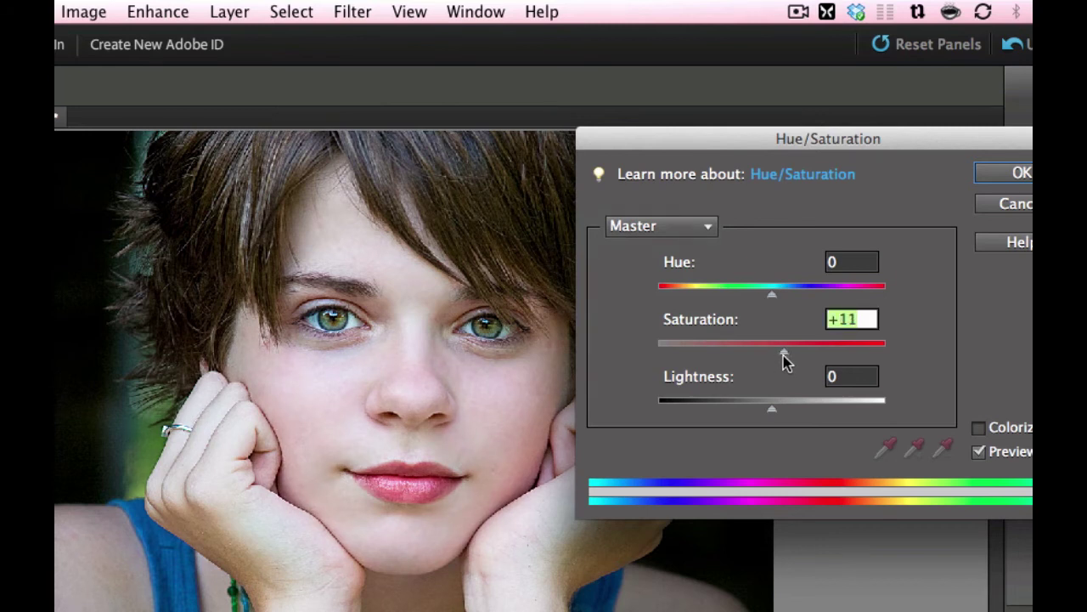
{"action": "left_click", "coordinate": [992, 181]}
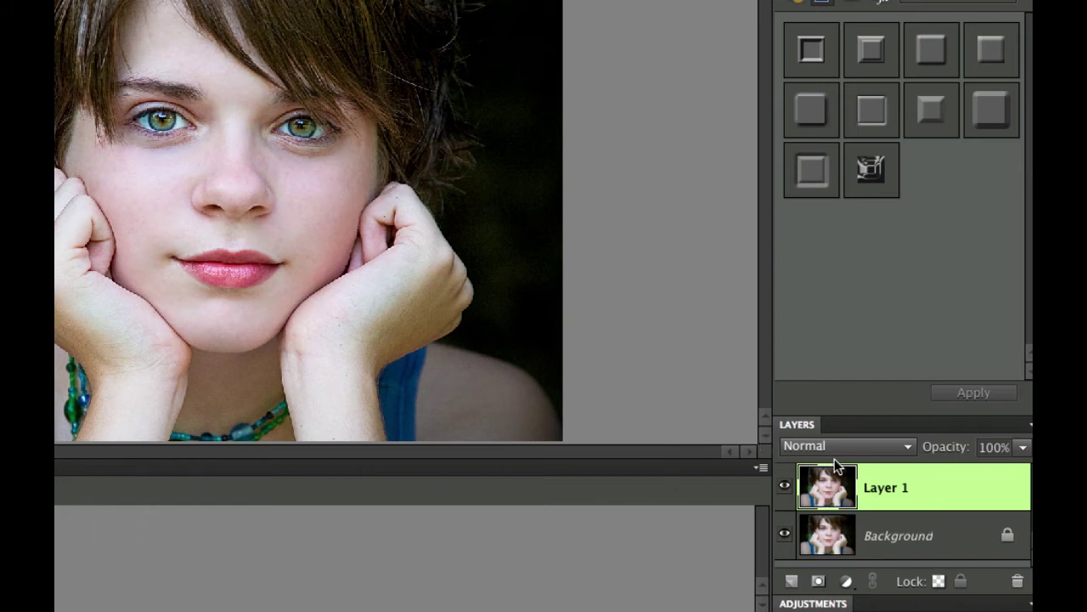
- Add a layer mask to Layer 1 and fill it with black
{"action": "left_click", "coordinate": [817, 583]}
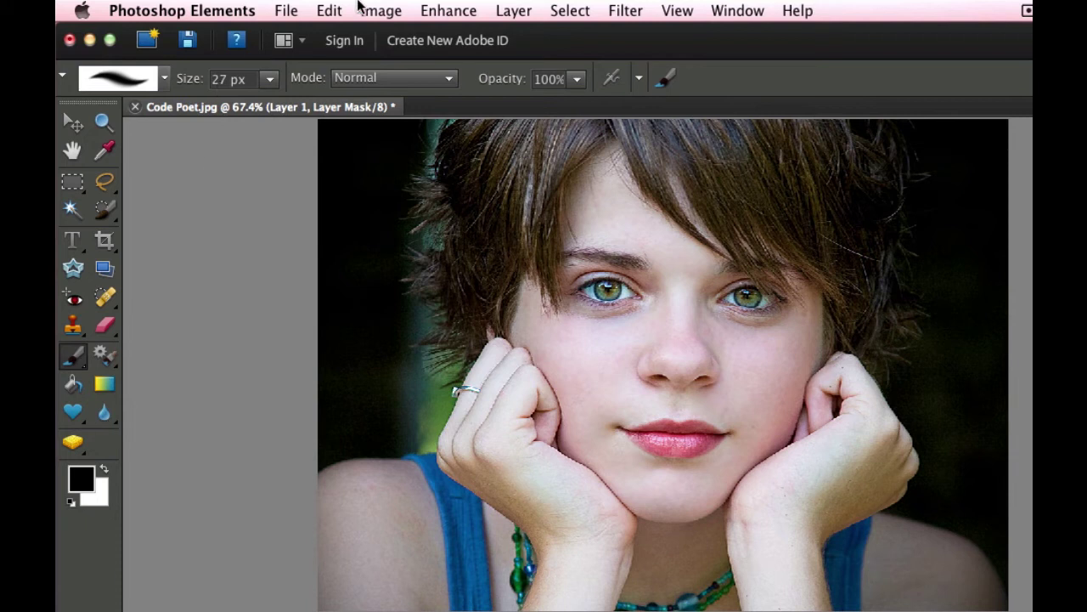
{"action": "left_click", "coordinate": [325, 9]}
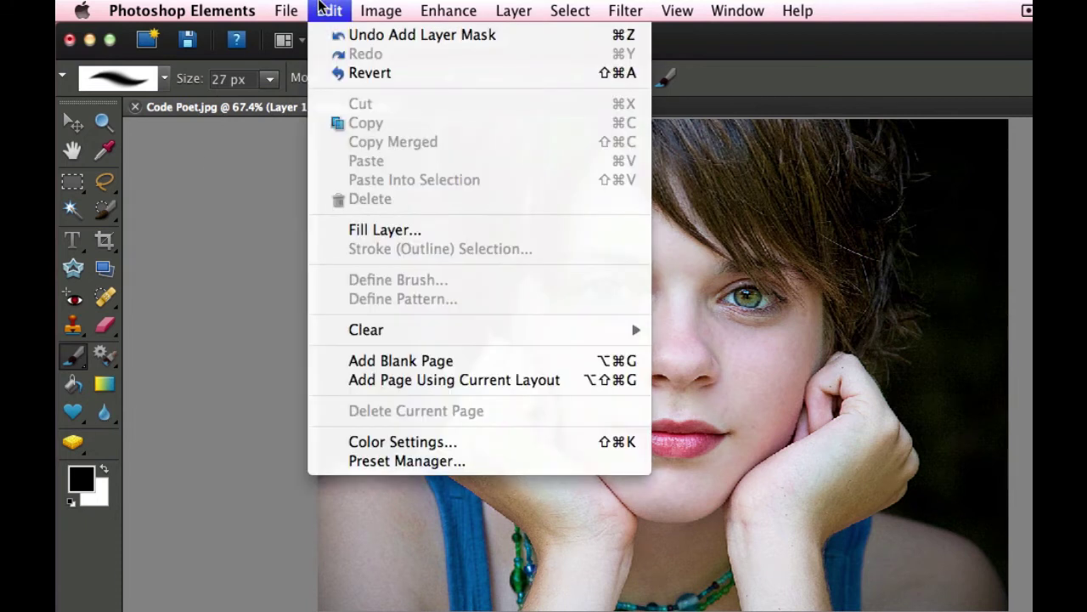
{"action": "left_click", "coordinate": [386, 231]}
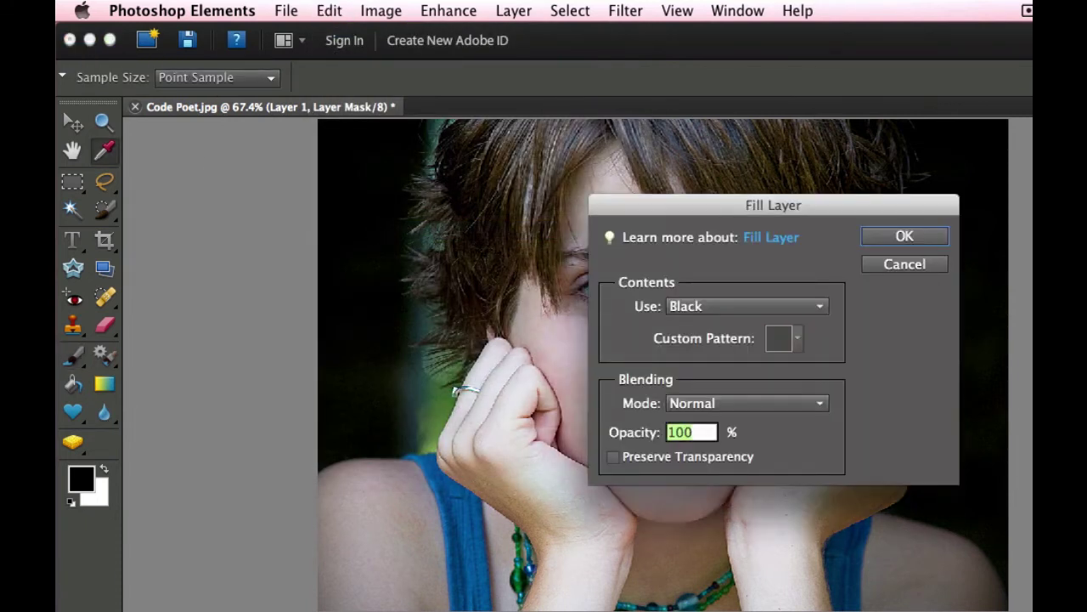
{"action": "left_click", "coordinate": [903, 233]}
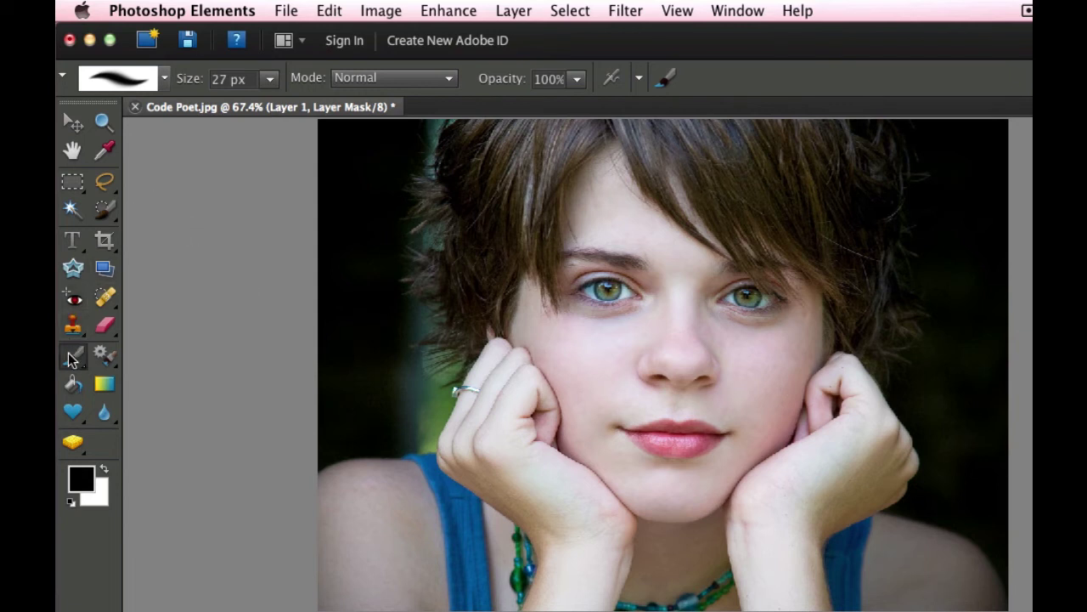
- Pick the Soft Round 65 brush, shrink it to 35 px, and swap to white foreground
{"action": "left_click", "coordinate": [164, 79]}
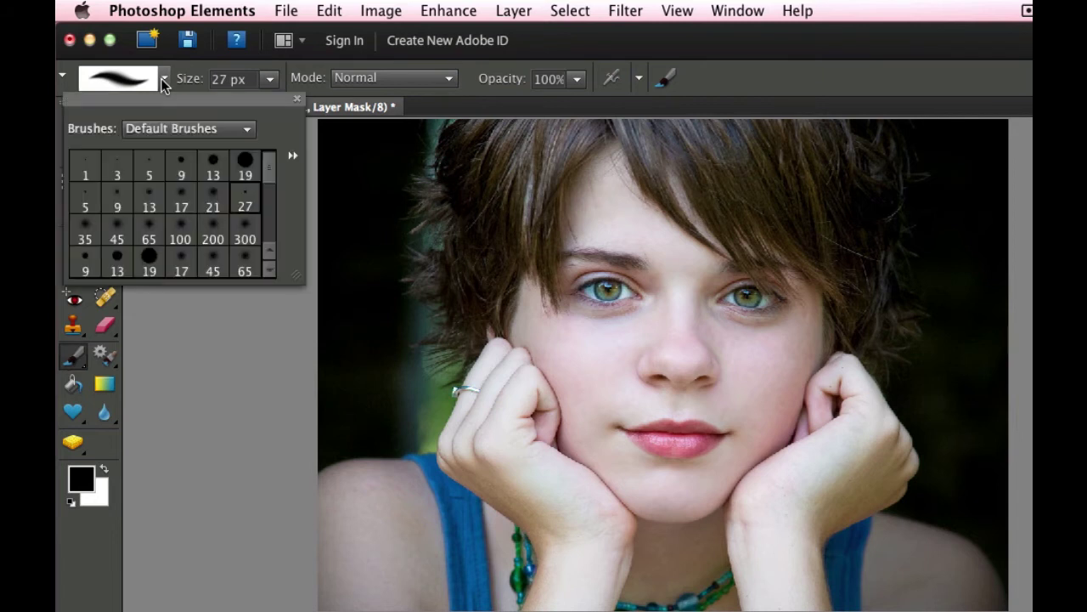
{"action": "left_click", "coordinate": [150, 232]}
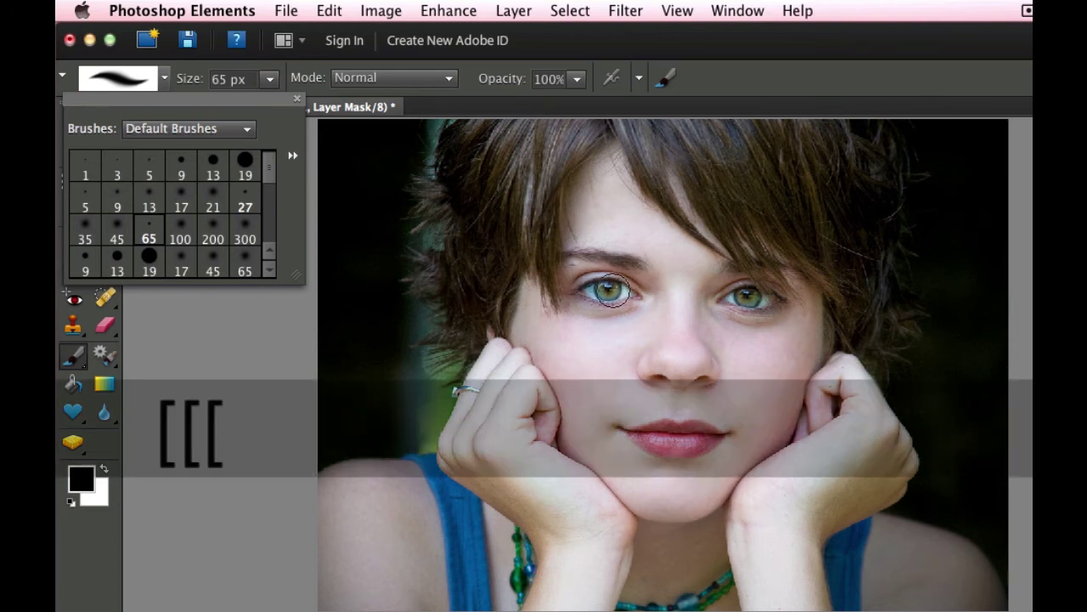
{"action": "key", "text": "Escape"}
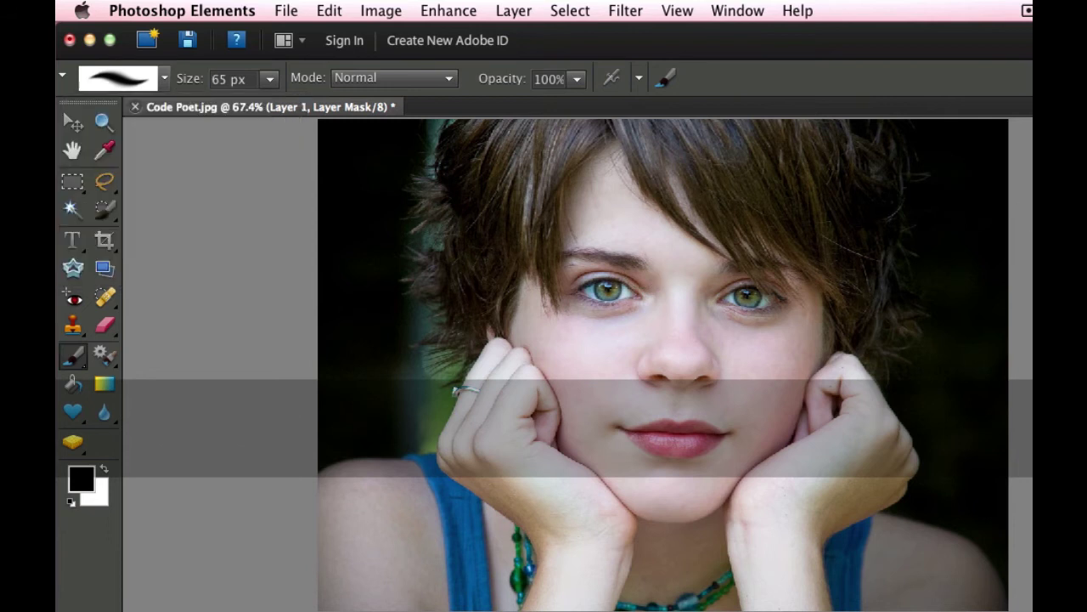
{"action": "key", "text": "bracketleft"}
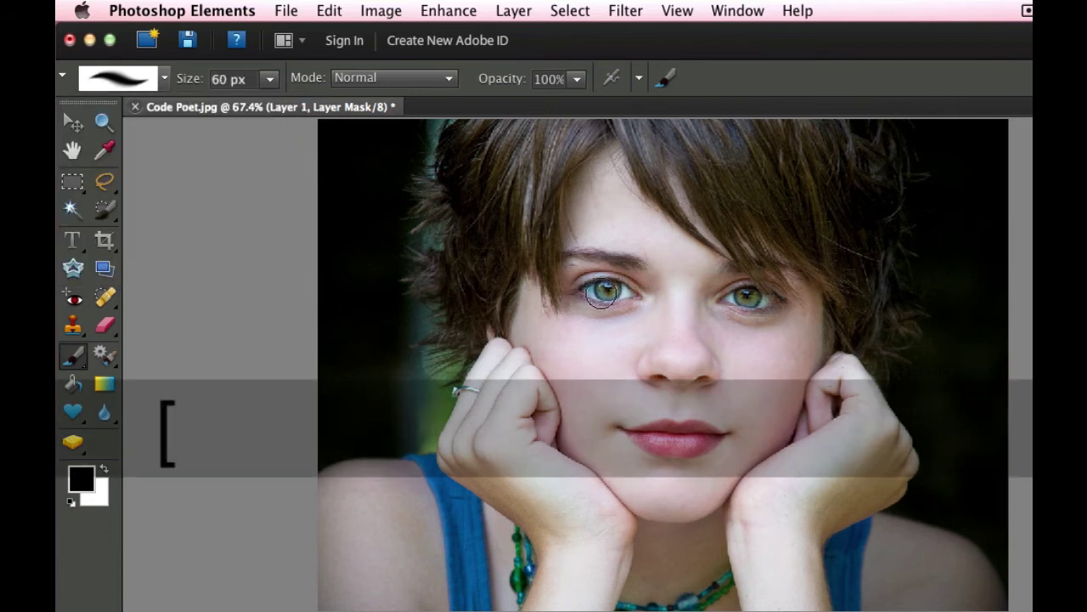
{"action": "key", "text": "bracketleft"}
{"action": "key", "text": "bracketleft"}
{"action": "key", "text": "bracketleft"}
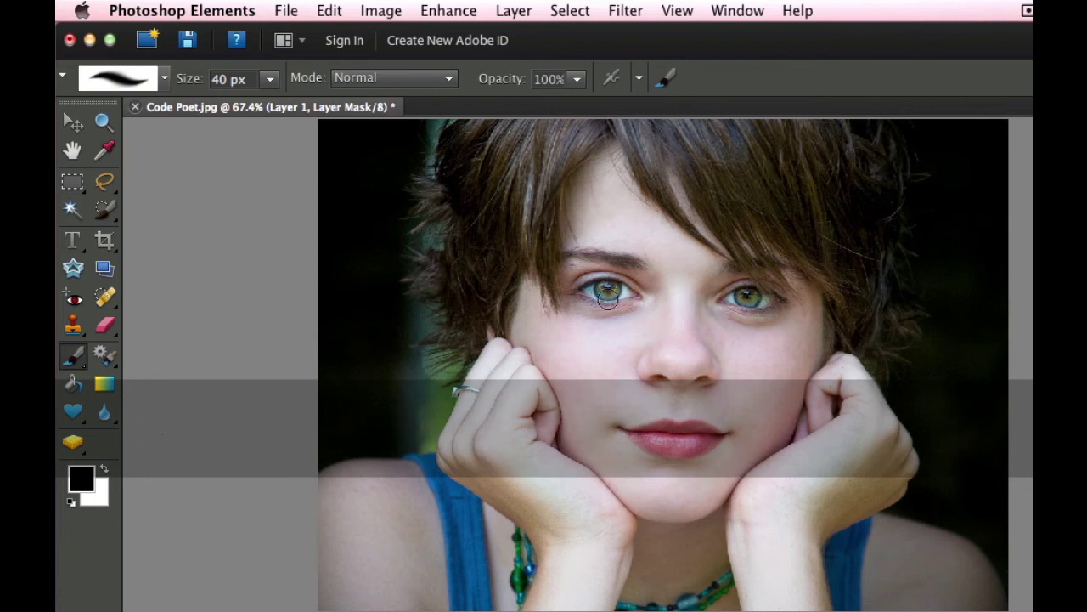
{"action": "key", "text": "bracketleft"}
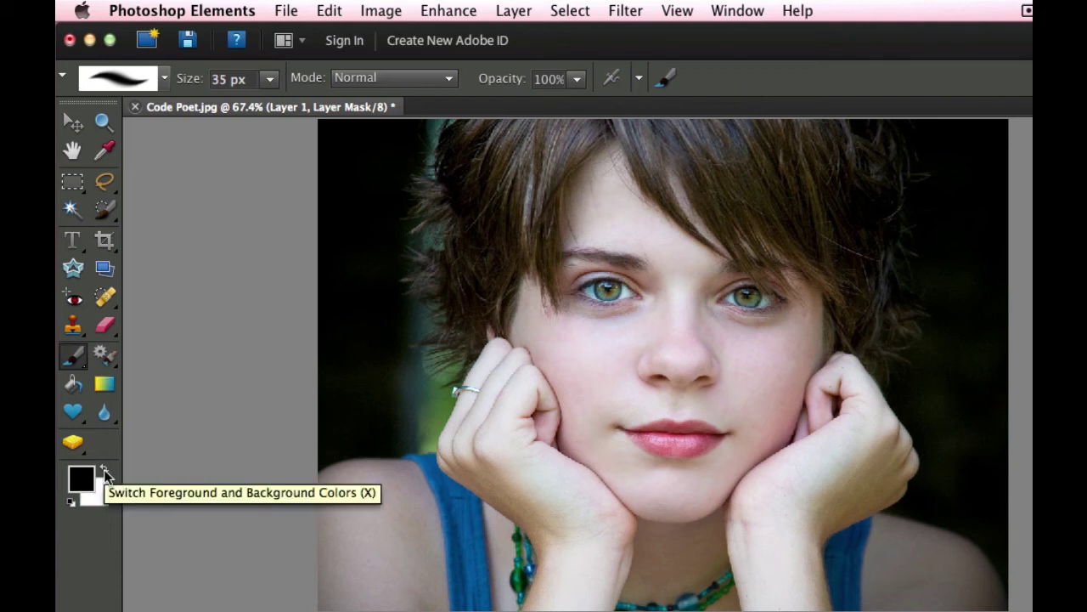
{"action": "left_click", "coordinate": [103, 472]}
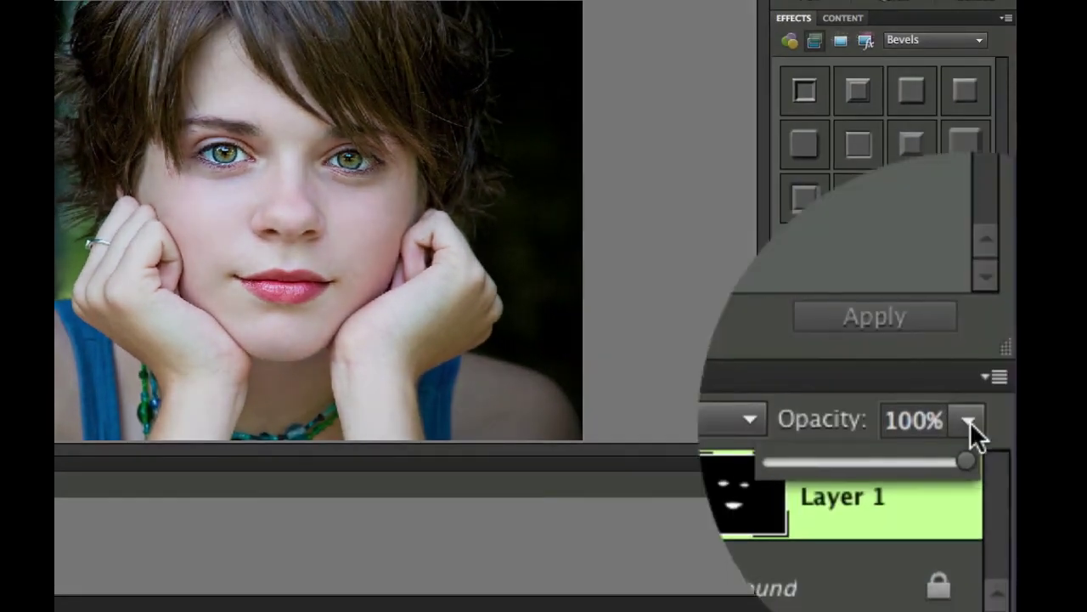
- Drop Layer 1's opacity to 0% to compare, then settle it around 39%
{"action": "left_click_drag", "start_coordinate": [970, 422], "coordinate": [837, 421]}
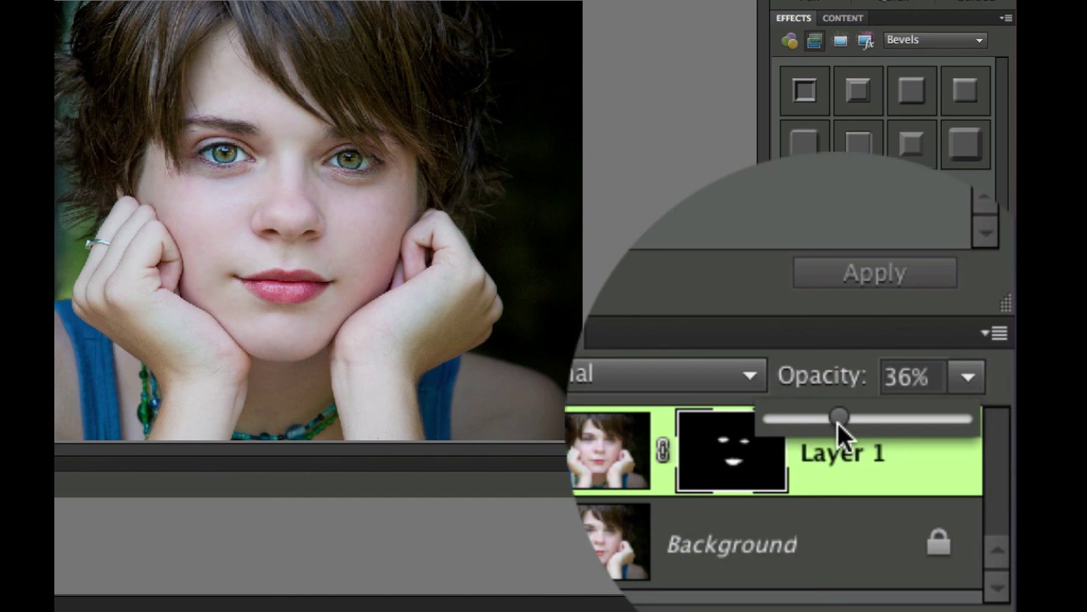
{"action": "left_click_drag", "start_coordinate": [836, 422], "coordinate": [760, 421]}
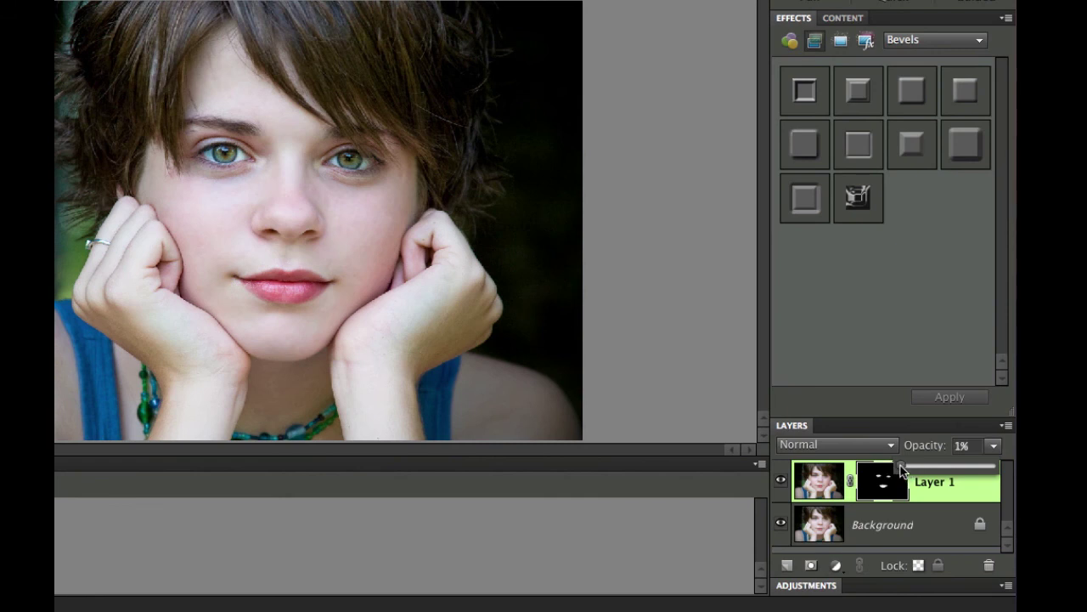
{"action": "left_click_drag", "start_coordinate": [902, 469], "coordinate": [938, 470]}
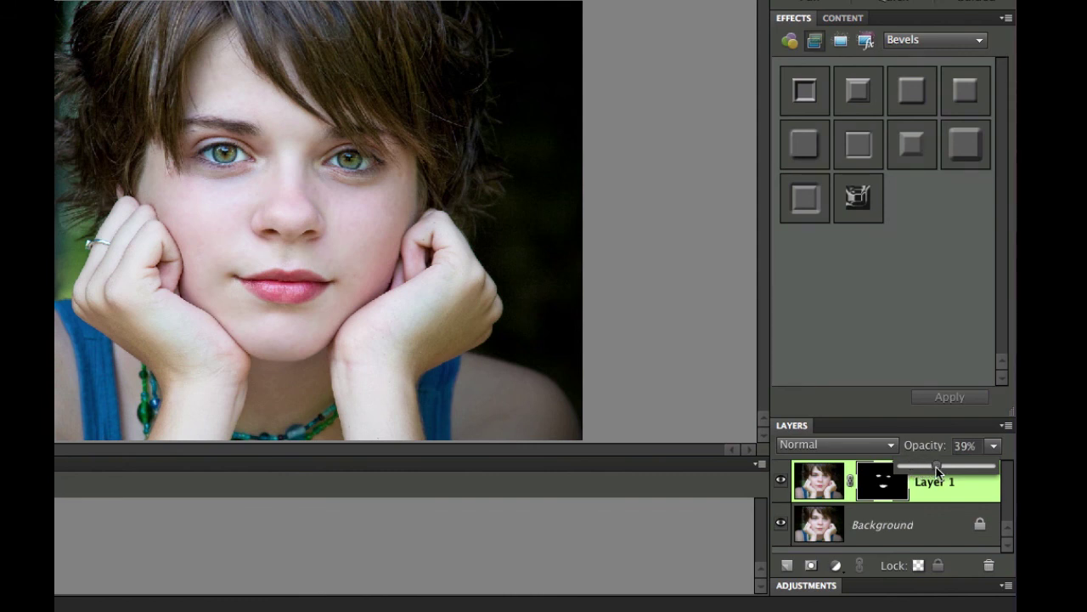